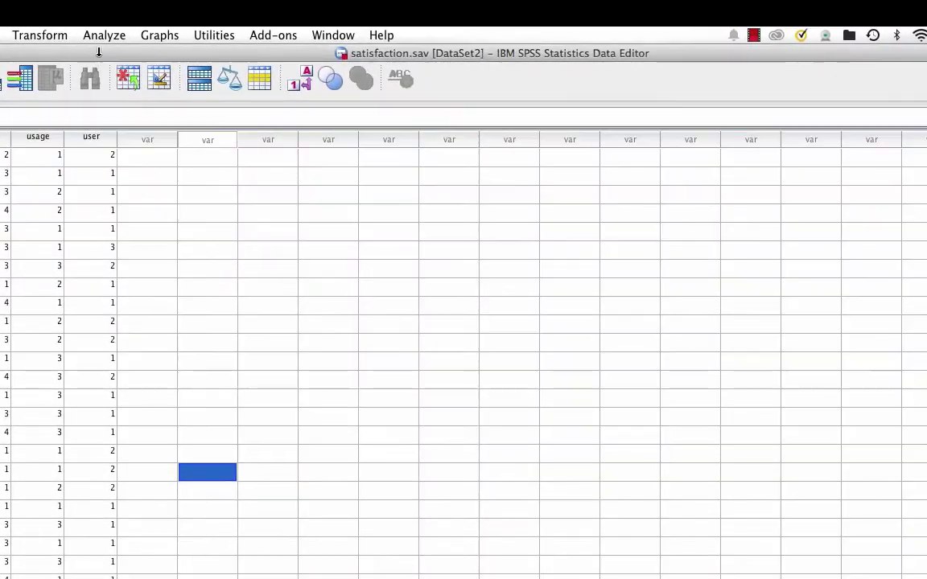
# Run a Crosstabs of gender (rows) by sat (columns) with a chi-square test
pyautogui.click(116, 30)
pyautogui.moveTo(118, 69)
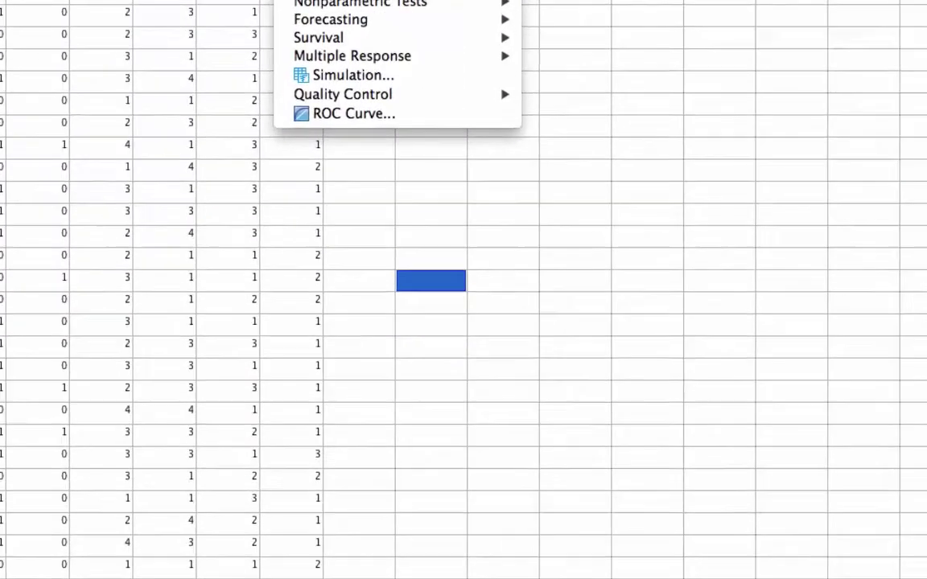
pyautogui.click(330, 100)
pyautogui.click(360, 138)
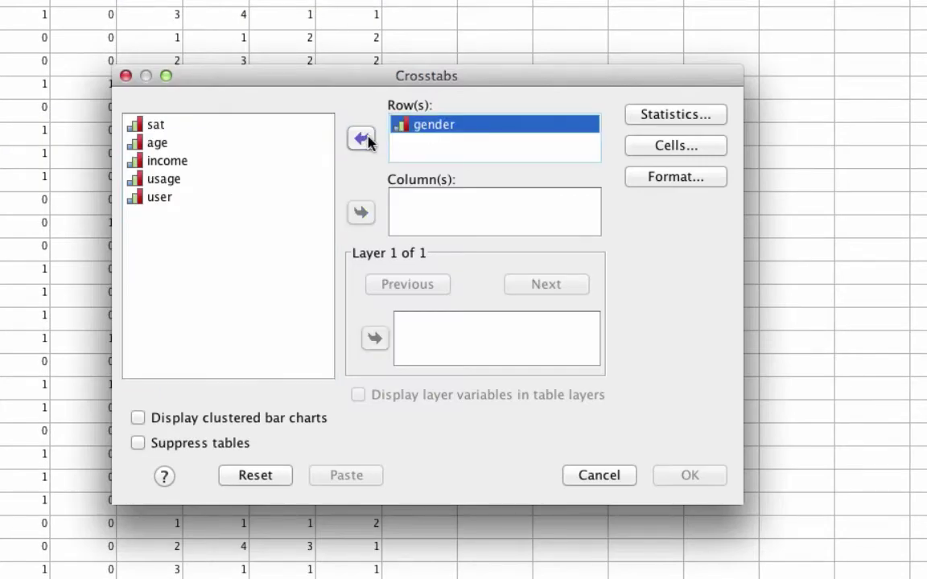
pyautogui.click(171, 124)
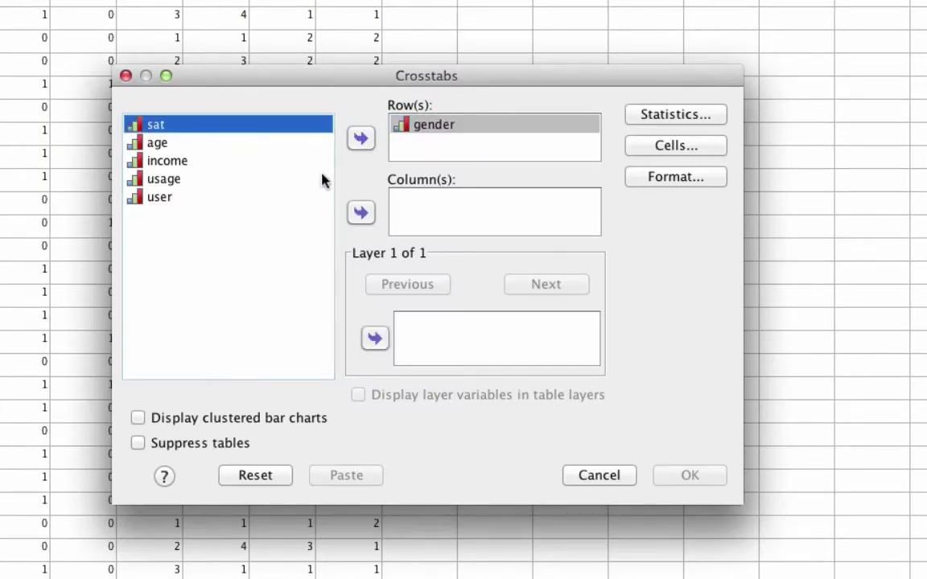
pyautogui.click(360, 213)
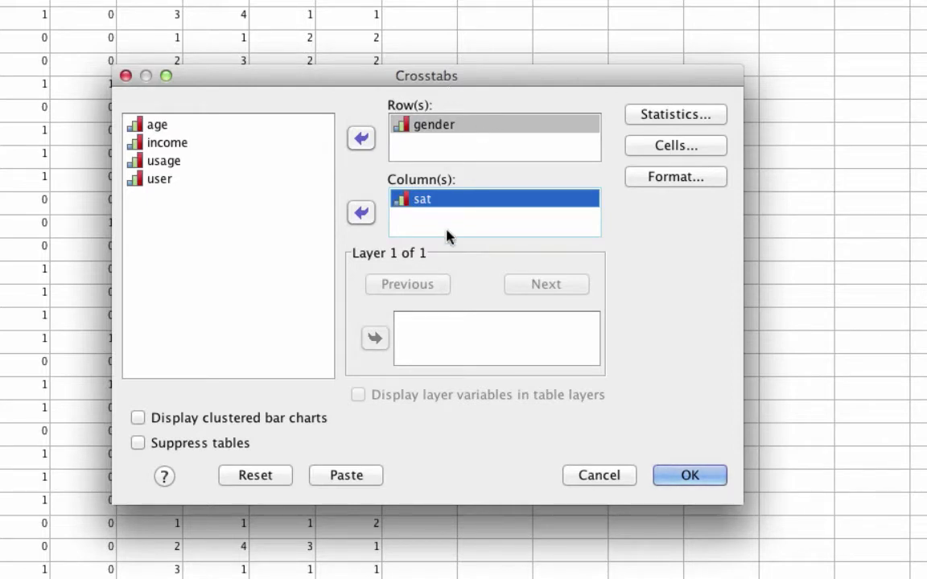
pyautogui.click(663, 121)
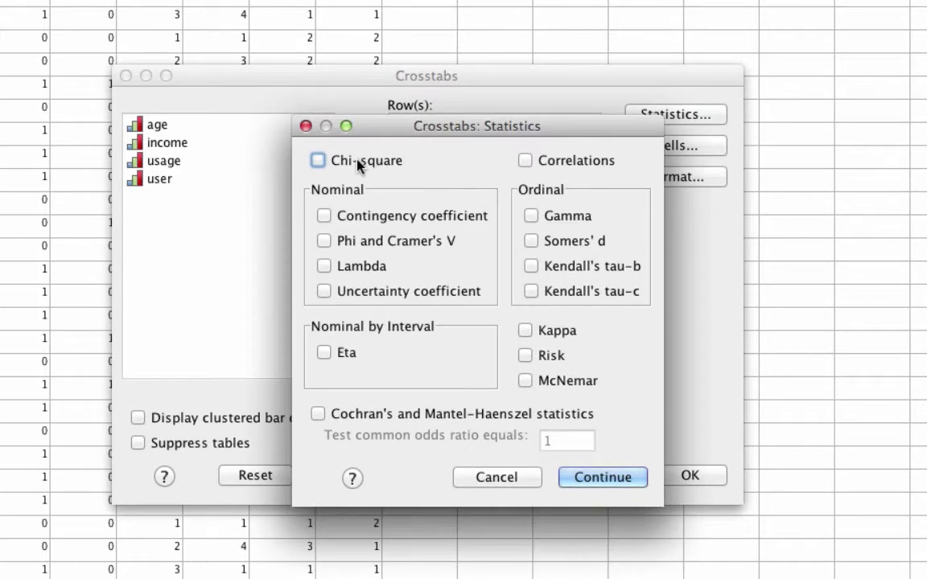
pyautogui.click(357, 161)
pyautogui.click(603, 478)
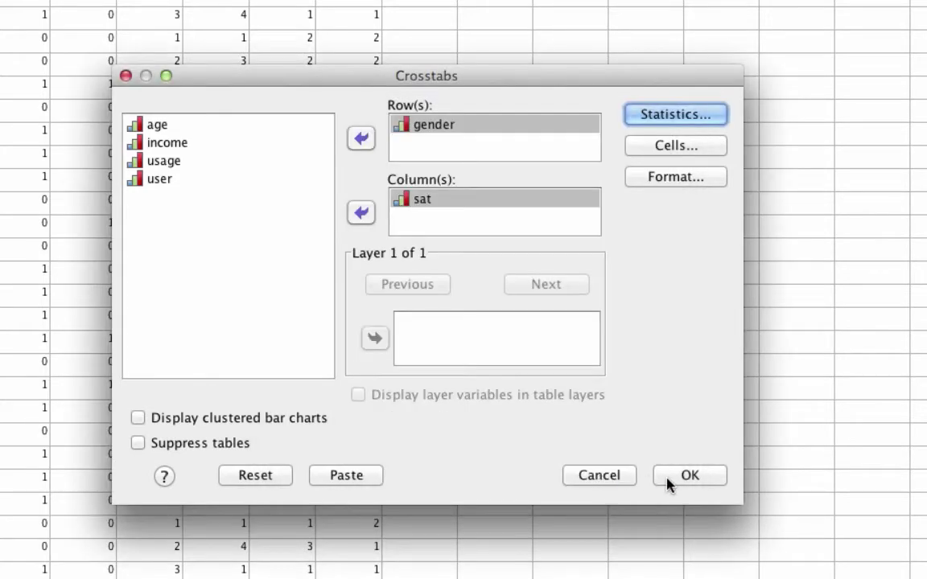
pyautogui.click(673, 484)
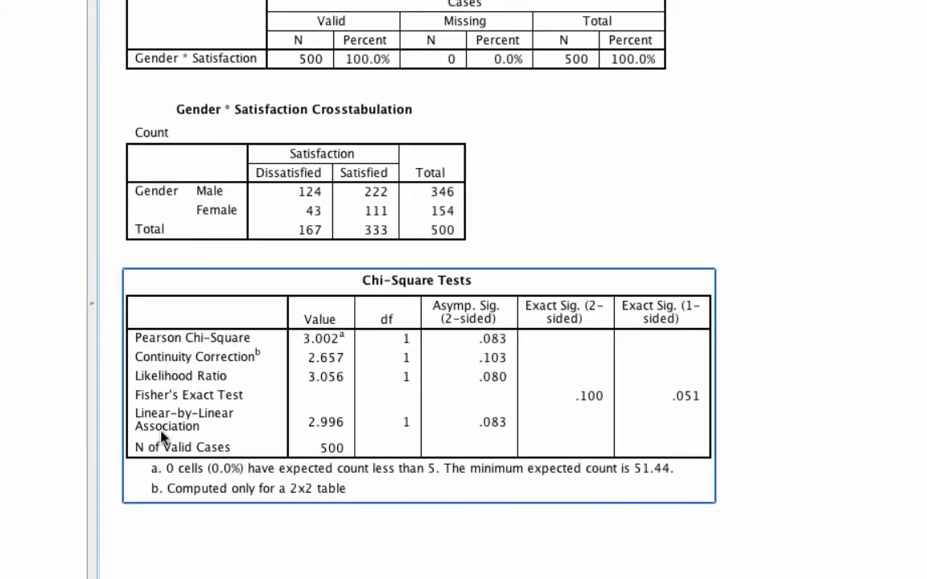
# Review the Gender * Satisfaction Crosstabulation and Chi-Square Tests tables (p = .083)
pyautogui.click(113, 386)
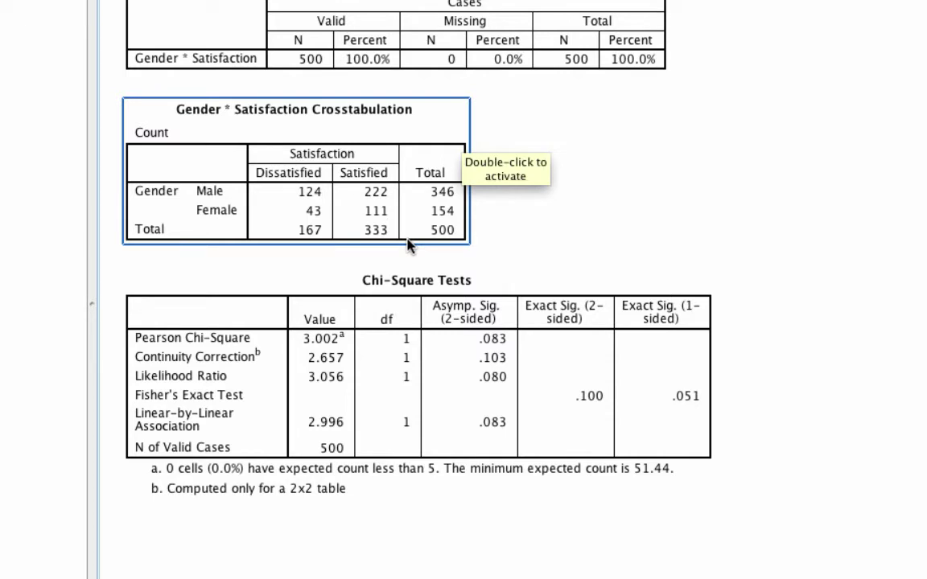
pyautogui.click(439, 304)
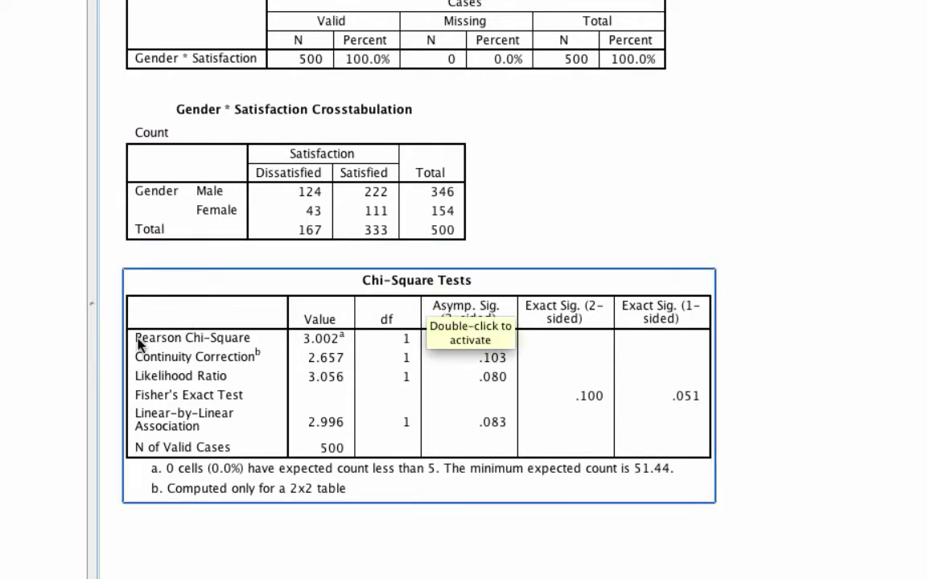
pyautogui.click(754, 338)
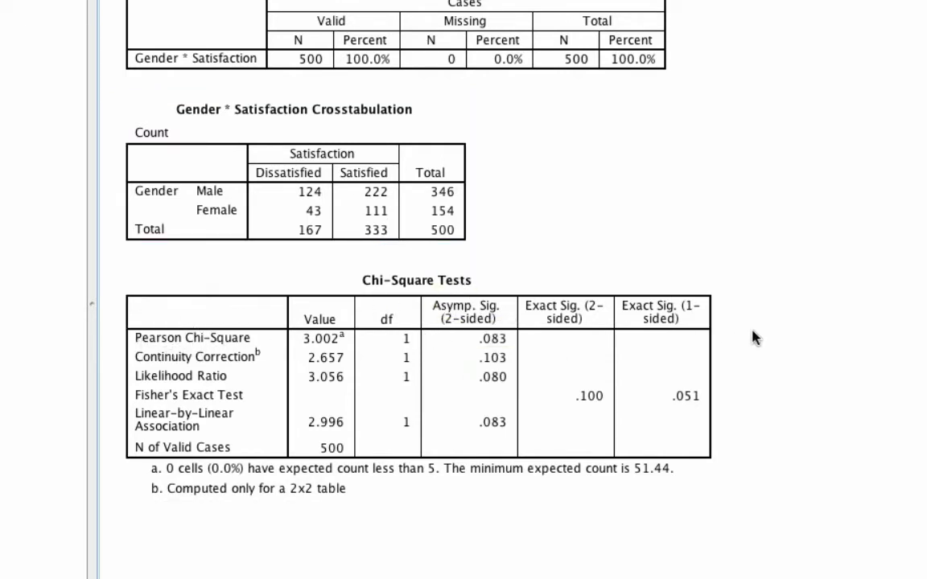
pyautogui.click(547, 339)
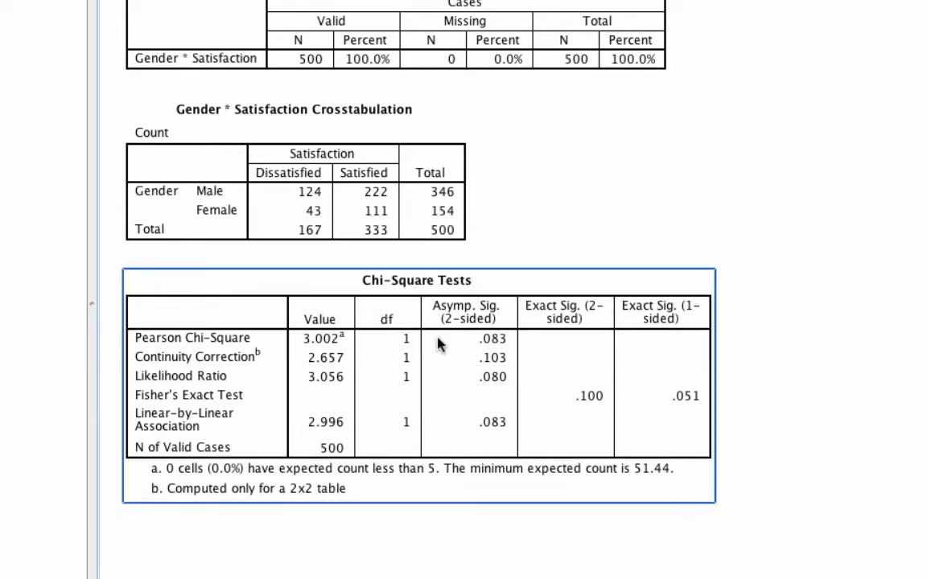
pyautogui.click(354, 229)
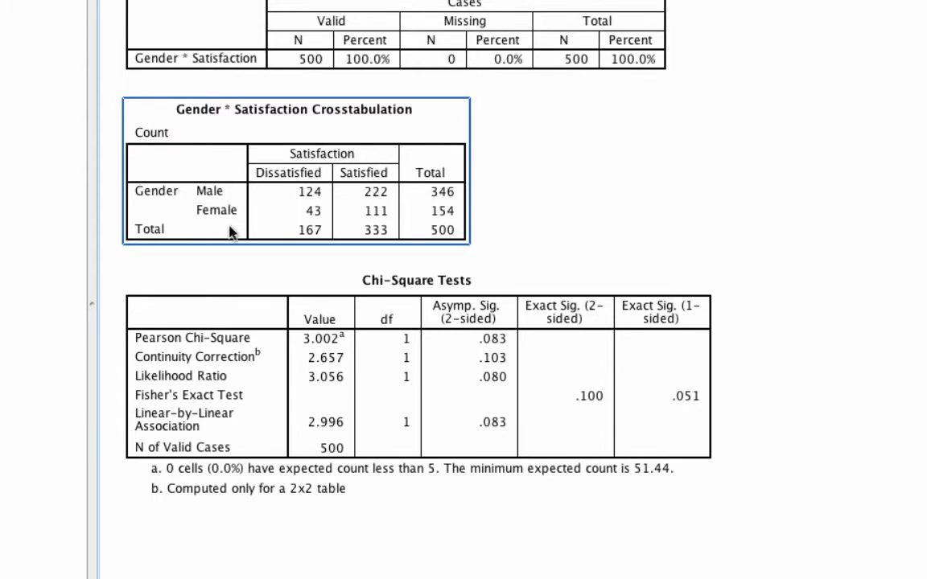
pyautogui.click(330, 315)
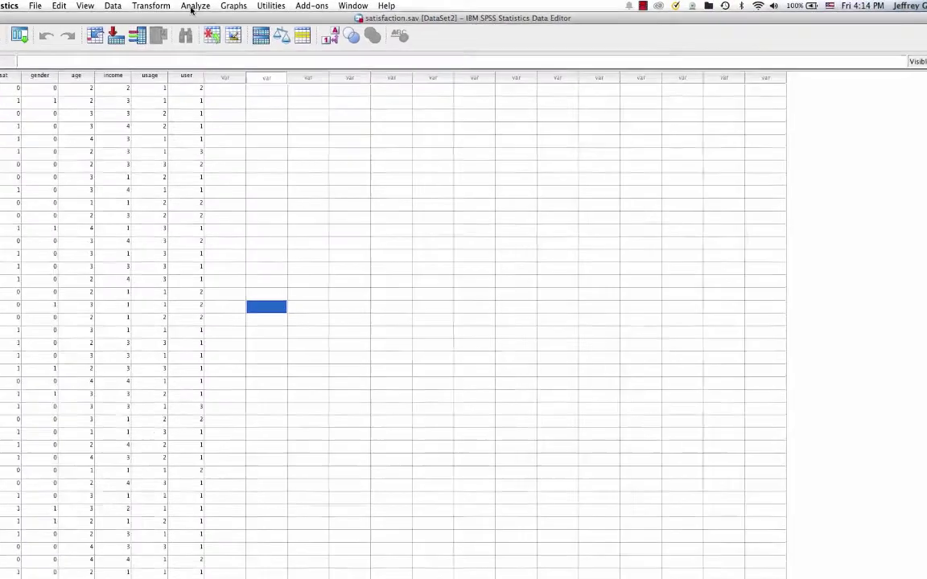
# Run a Crosstabs of sat (rows) by user (columns) with a chi-square test
pyautogui.click(229, 6)
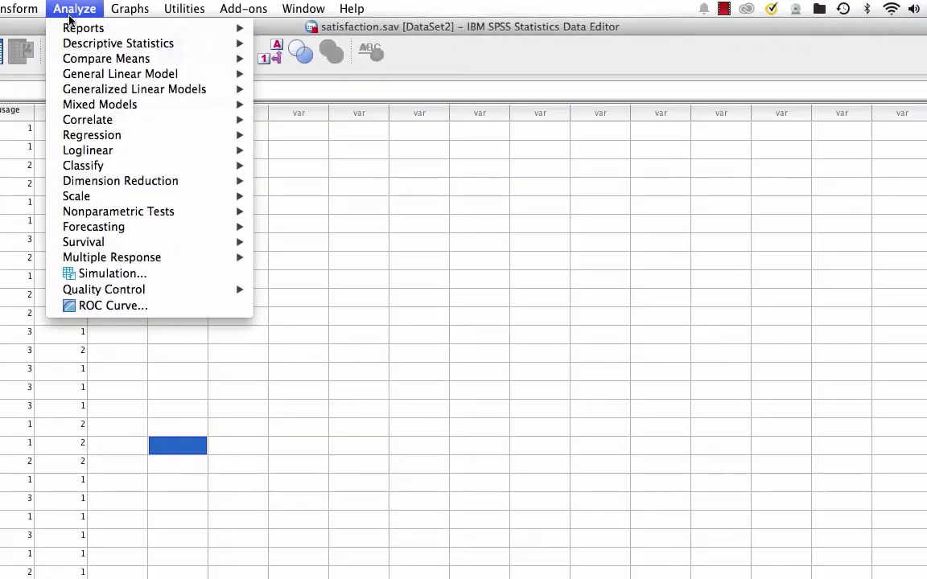
pyautogui.moveTo(237, 26)
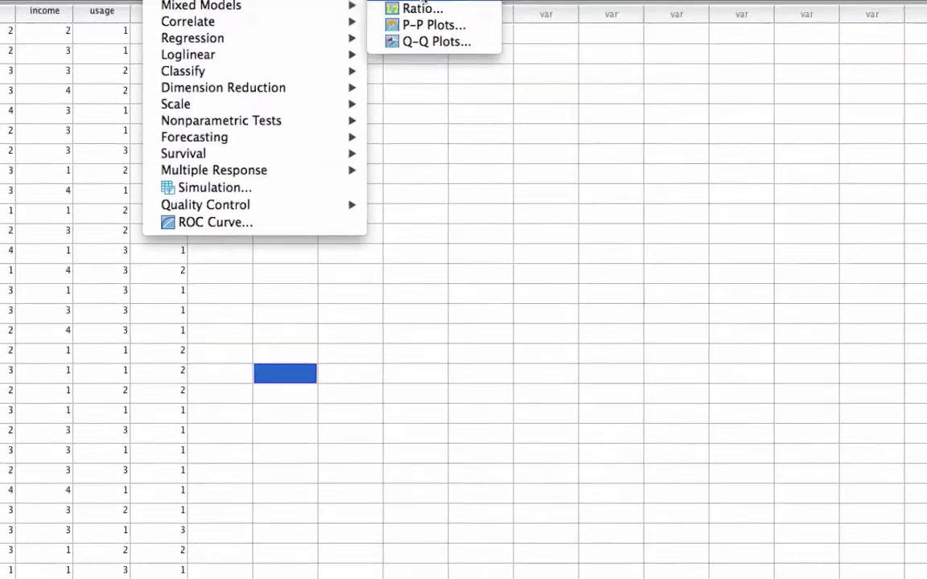
pyautogui.click(317, 92)
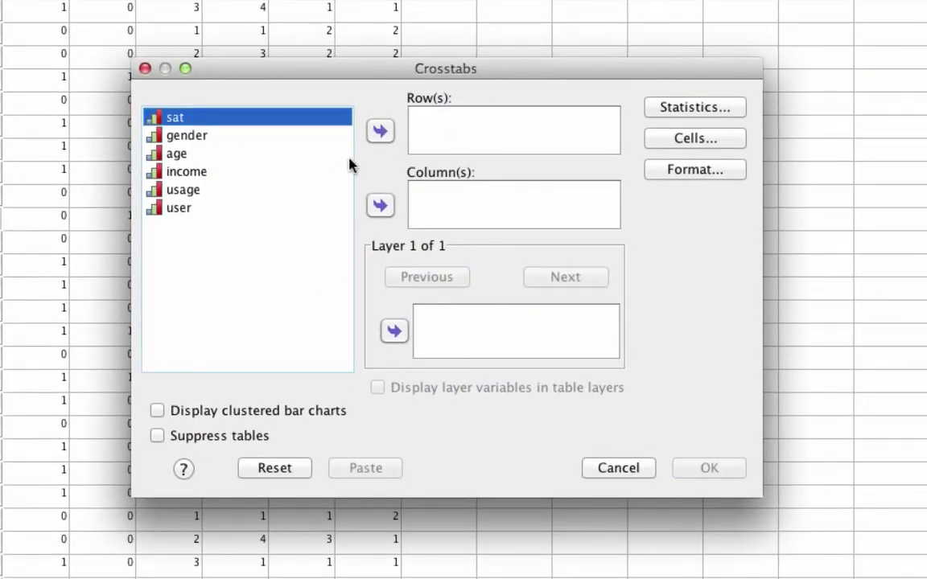
pyautogui.click(375, 130)
pyautogui.click(201, 190)
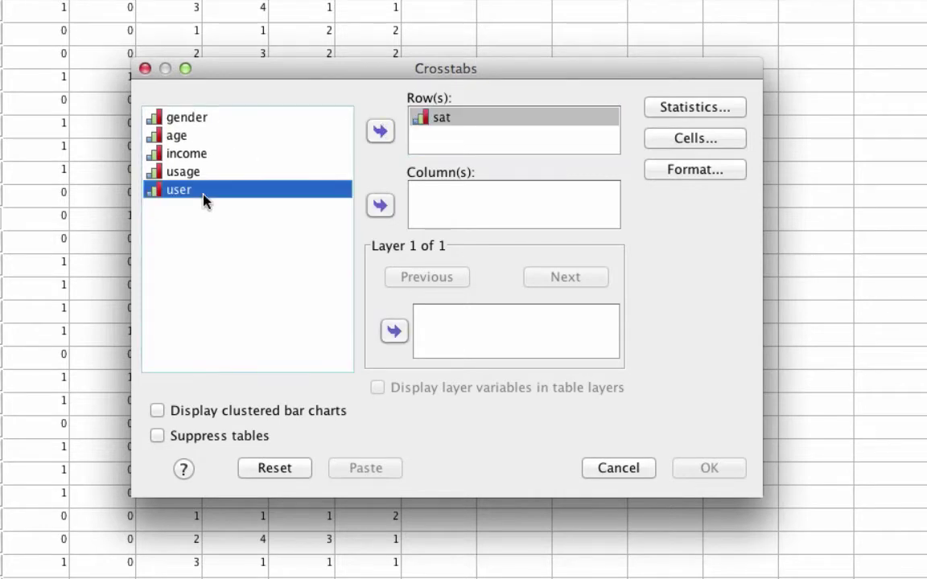
pyautogui.click(377, 207)
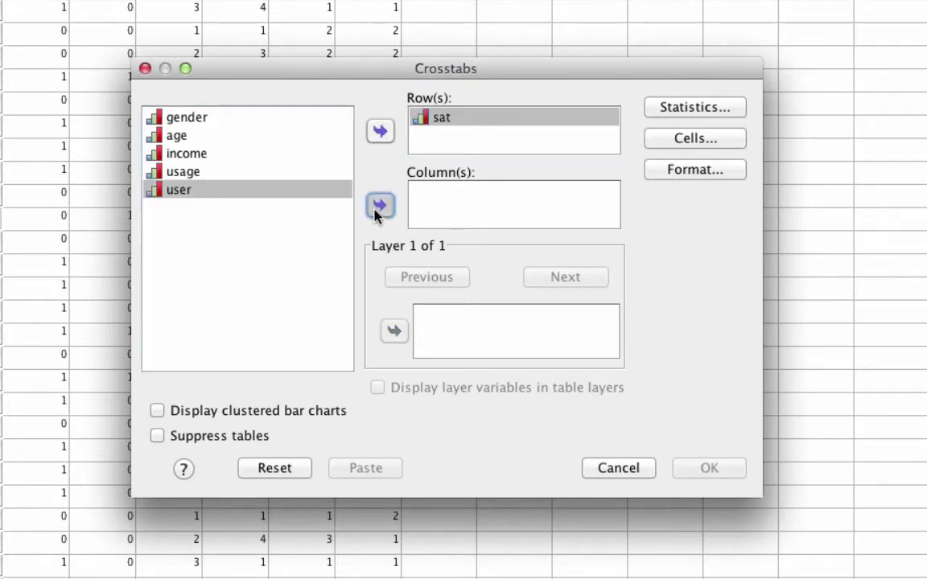
pyautogui.click(668, 113)
pyautogui.click(372, 154)
pyautogui.click(621, 469)
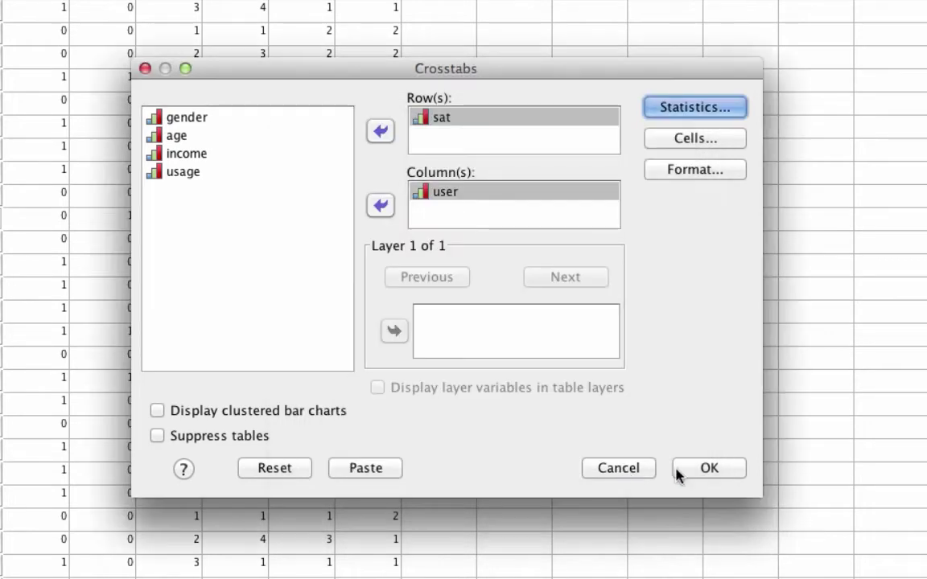
pyautogui.click(705, 468)
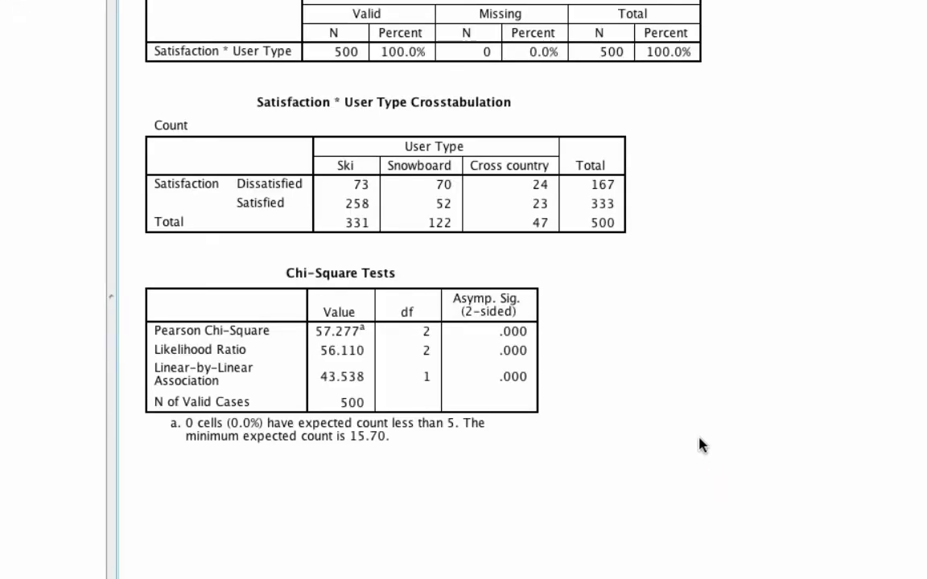
# Inspect the Satisfaction * User Type crosstab and Chi-Square Tests tables (chi-square 57.277)
pyautogui.click(149, 305)
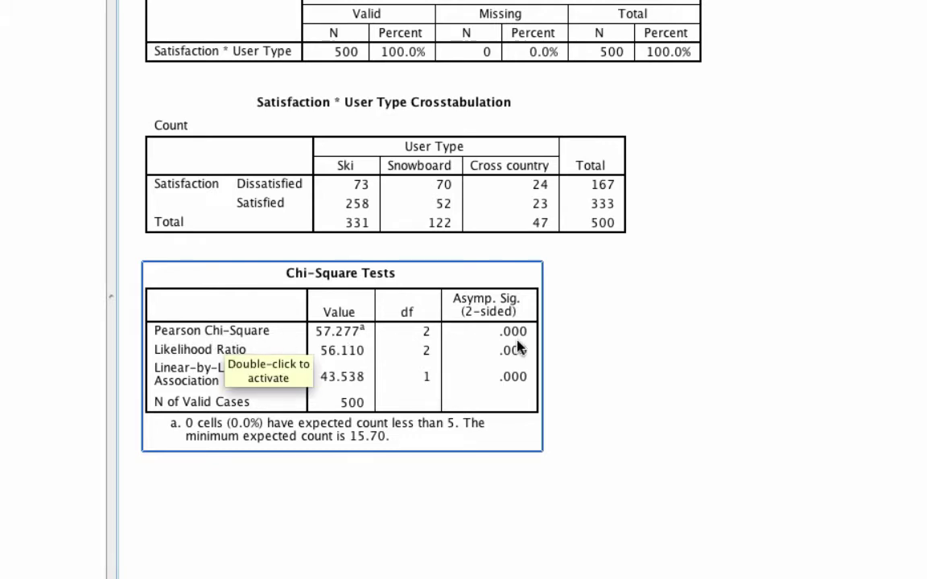
pyautogui.click(252, 202)
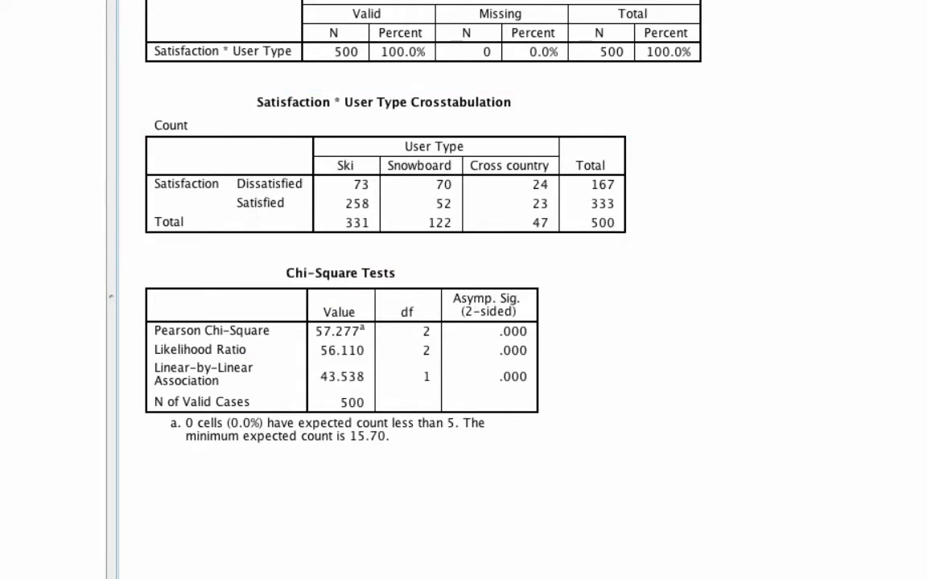
pyautogui.click(373, 241)
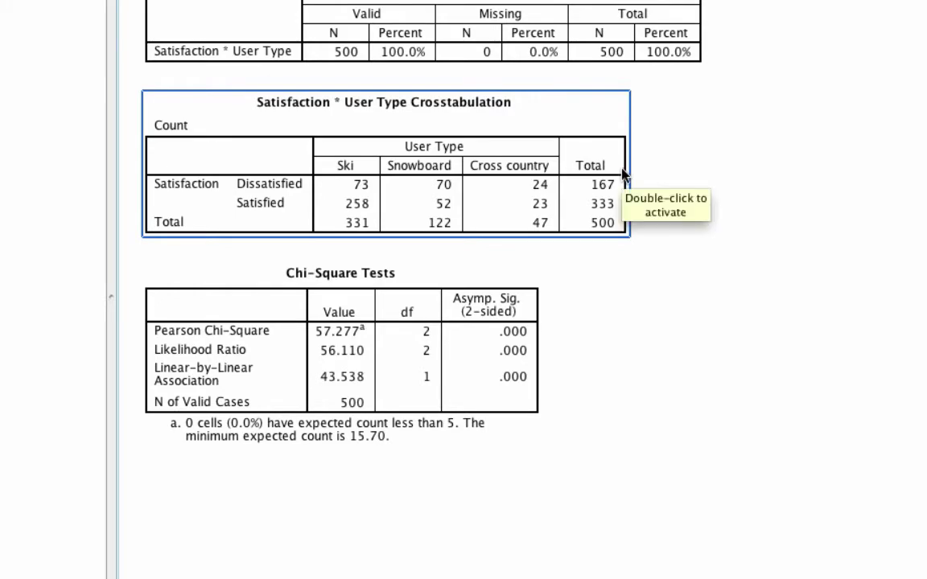
pyautogui.click(117, 7)
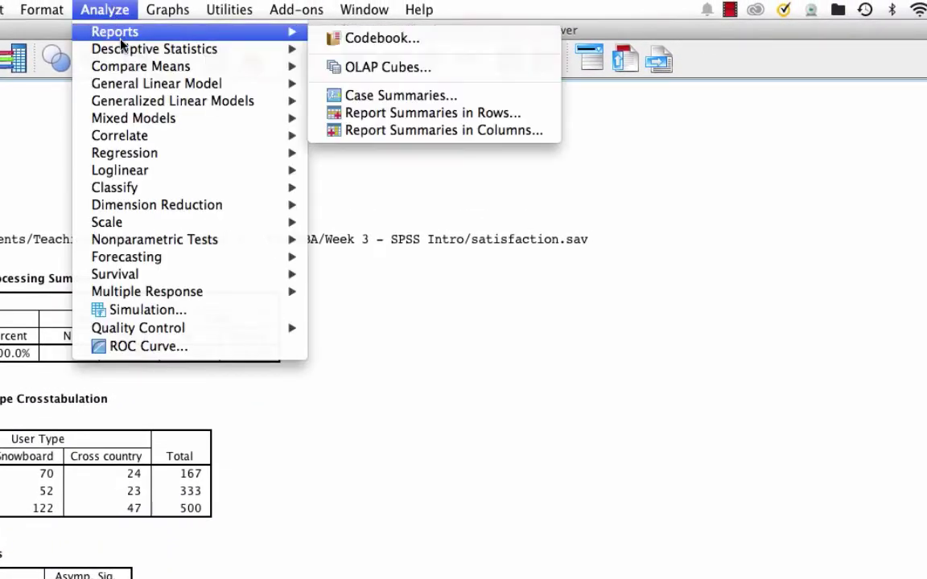
# Rerun the sat by user crosstab showing row and column percentages and standardized residuals
pyautogui.moveTo(237, 48)
pyautogui.click(383, 104)
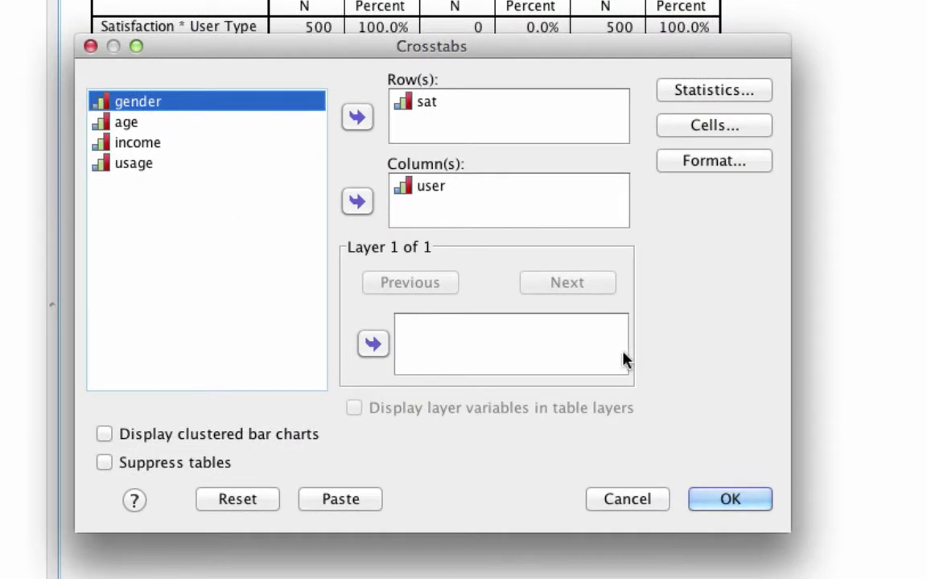
pyautogui.click(692, 127)
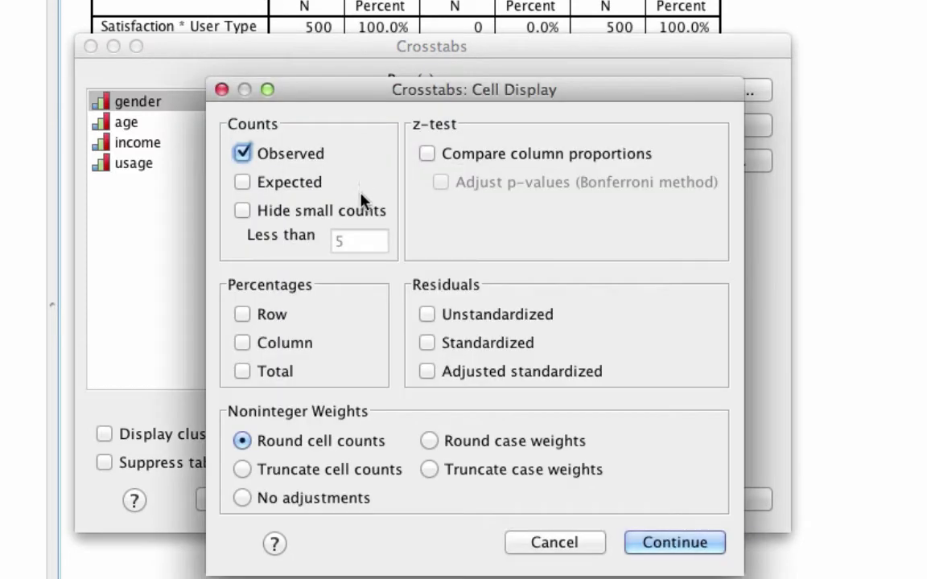
pyautogui.click(278, 321)
pyautogui.click(278, 349)
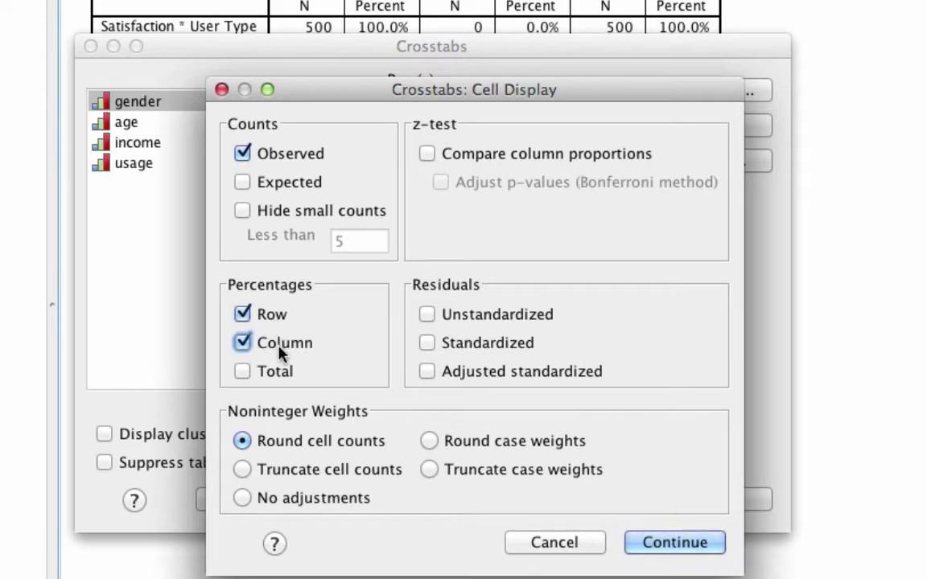
pyautogui.click(456, 347)
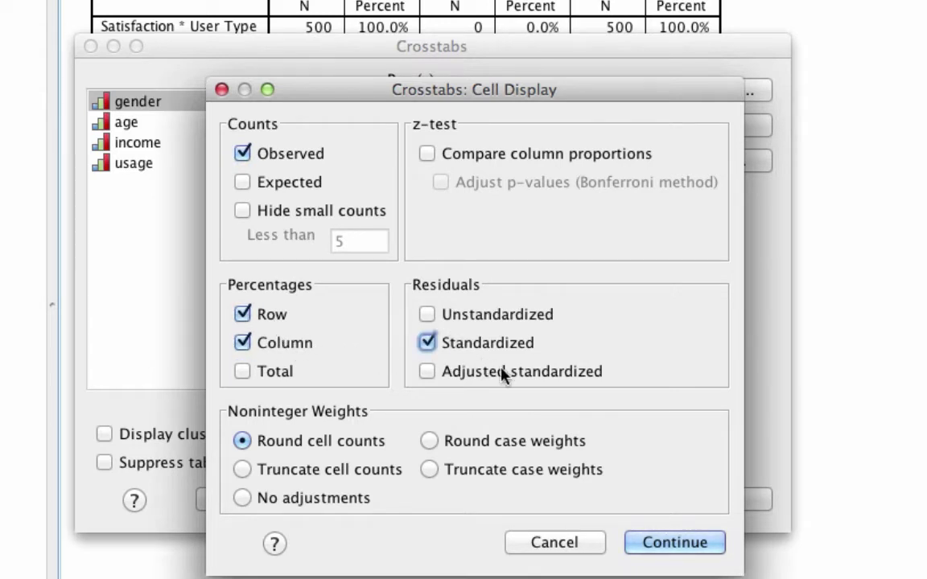
pyautogui.click(681, 543)
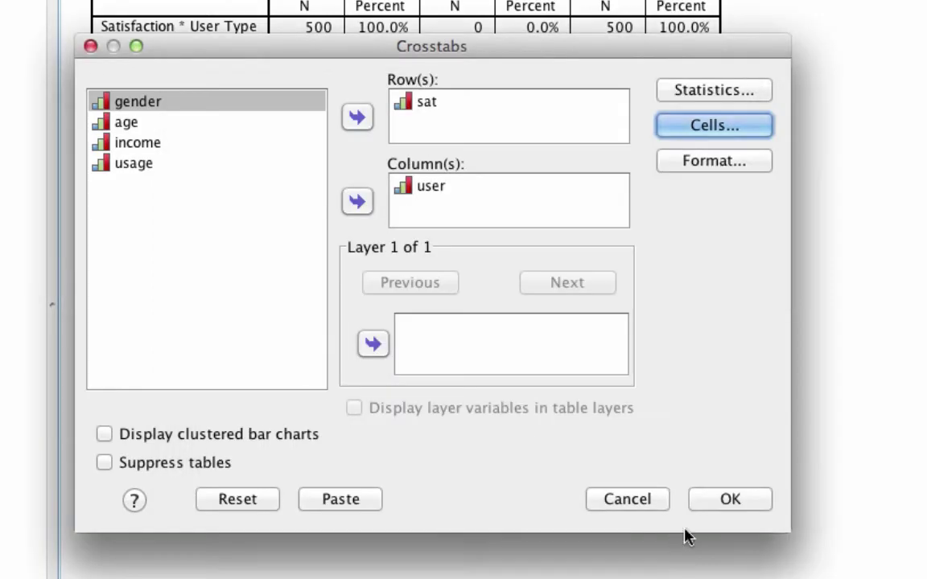
pyautogui.click(729, 500)
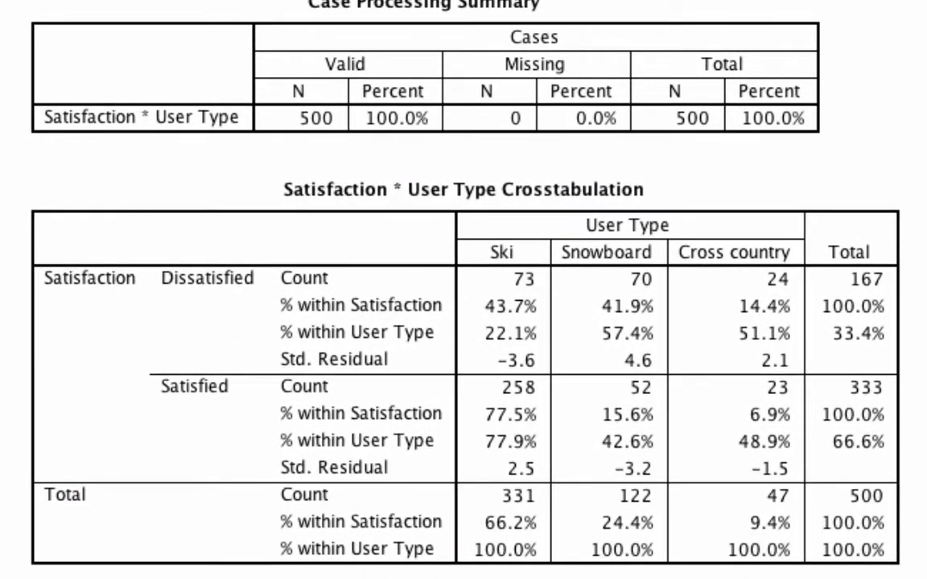
pyautogui.click(438, 419)
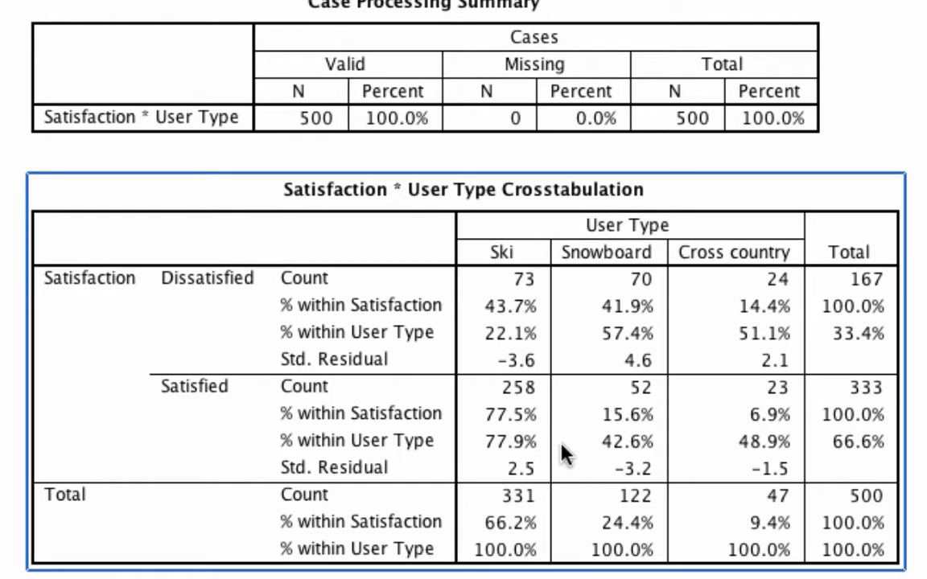